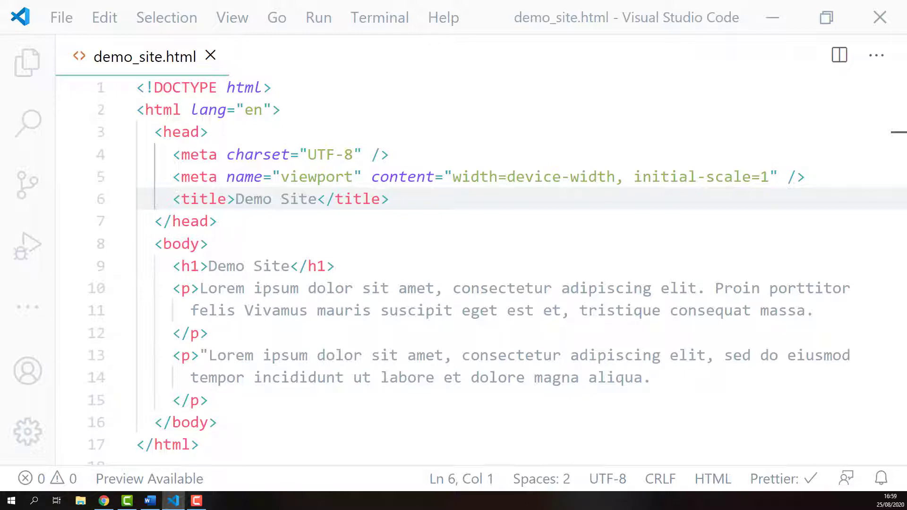
# Step: Place the cursor at the end of the viewport meta line (line 5) in the head
pyautogui.click(403, 155)
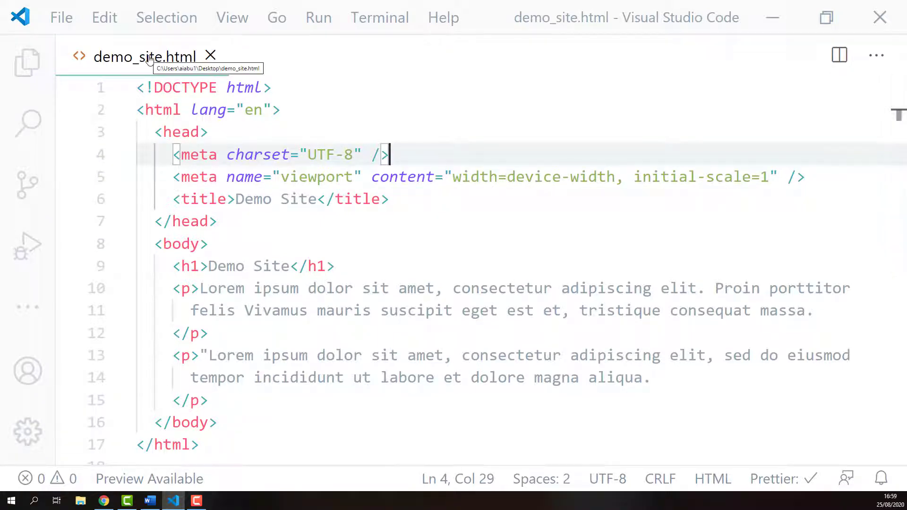
pyautogui.click(227, 132)
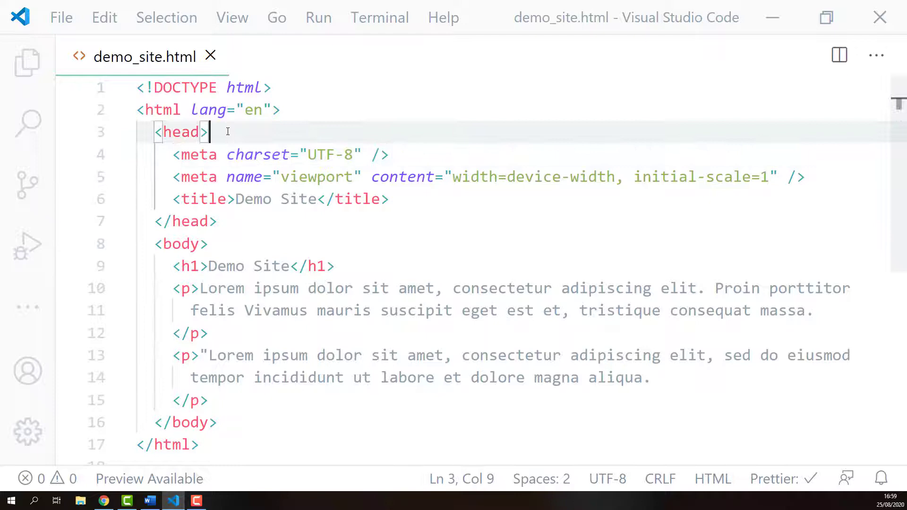
pyautogui.click(810, 178)
# Step: Start a new line 6 with <meta name="keywords" content="">, accepting the keywords suggestion
pyautogui.press('Return')
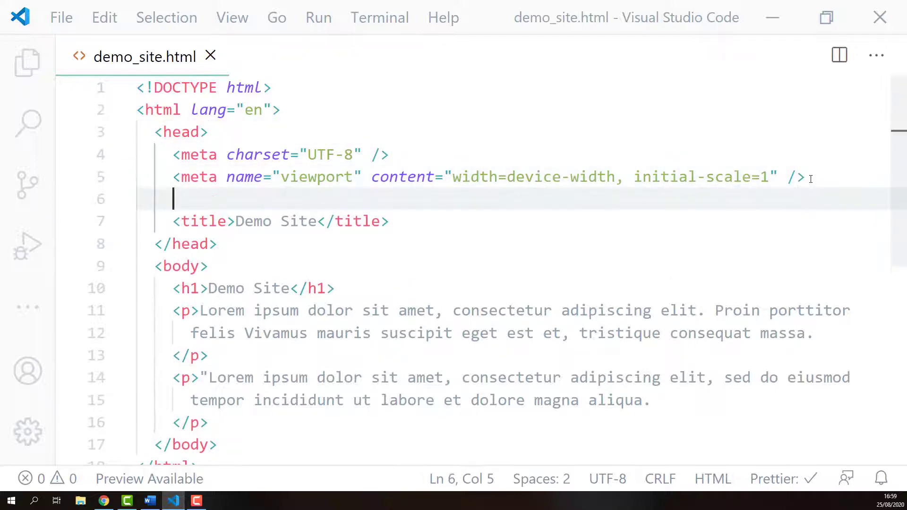
pyautogui.write('<meta ')
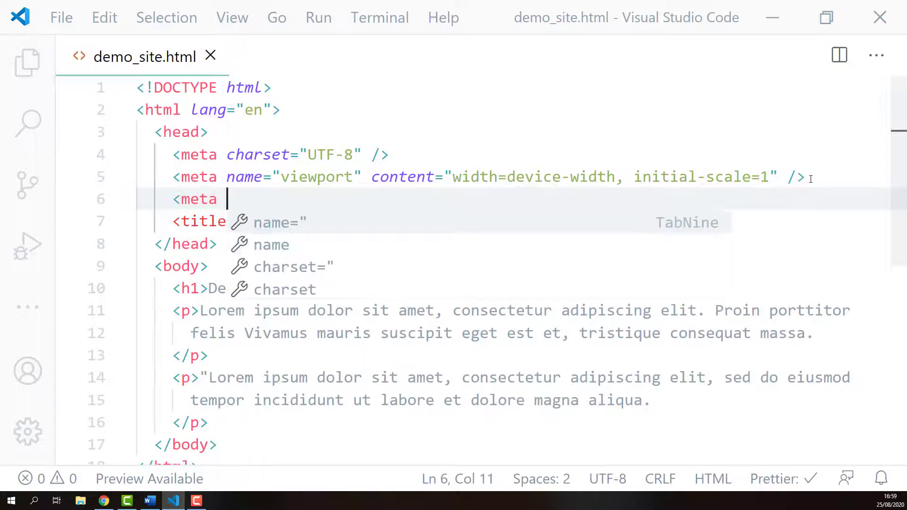
pyautogui.write('name=')
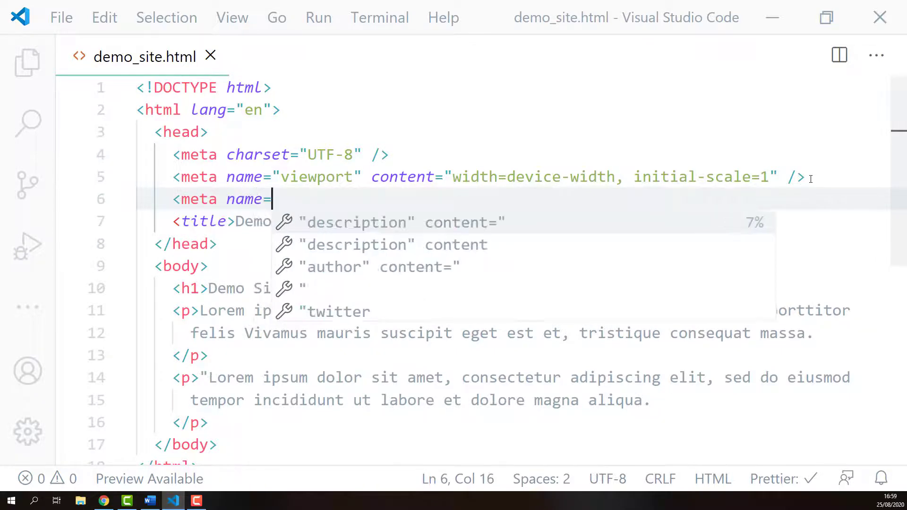
pyautogui.write('"key')
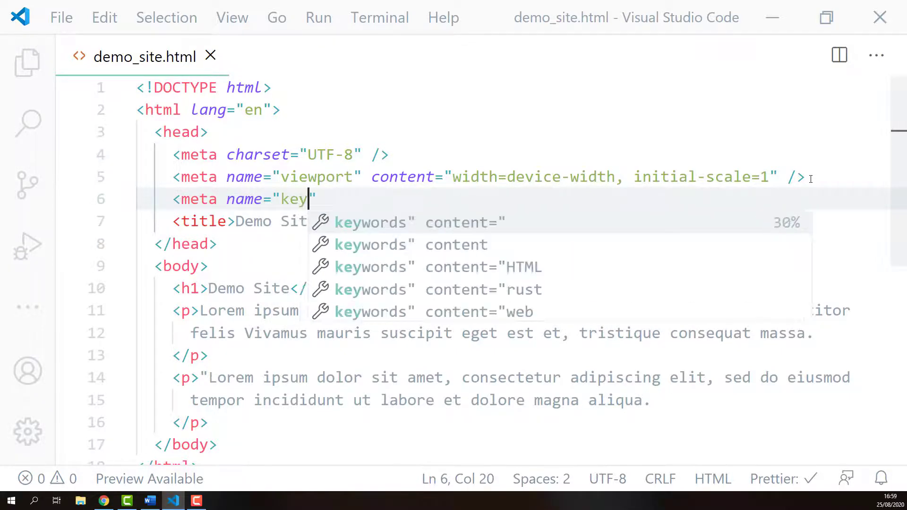
pyautogui.write('words')
pyautogui.press('Right')
pyautogui.write('con')
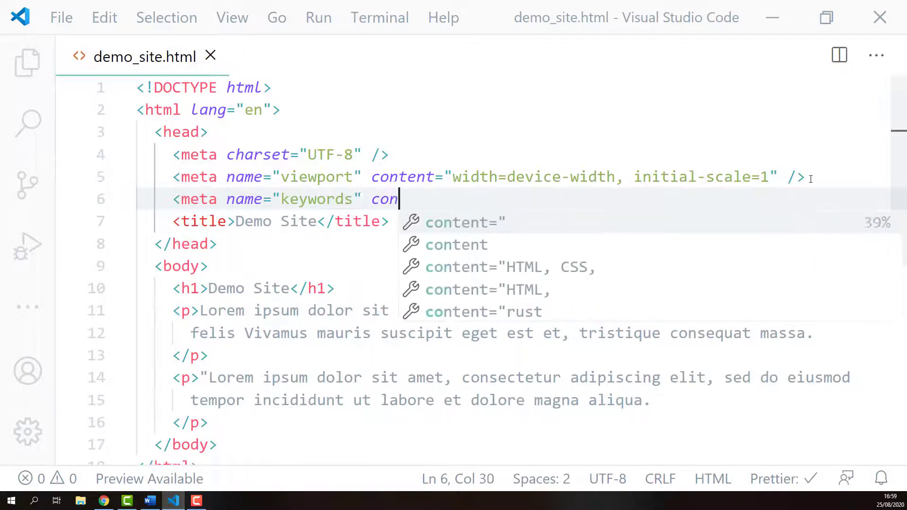
pyautogui.write('tent')
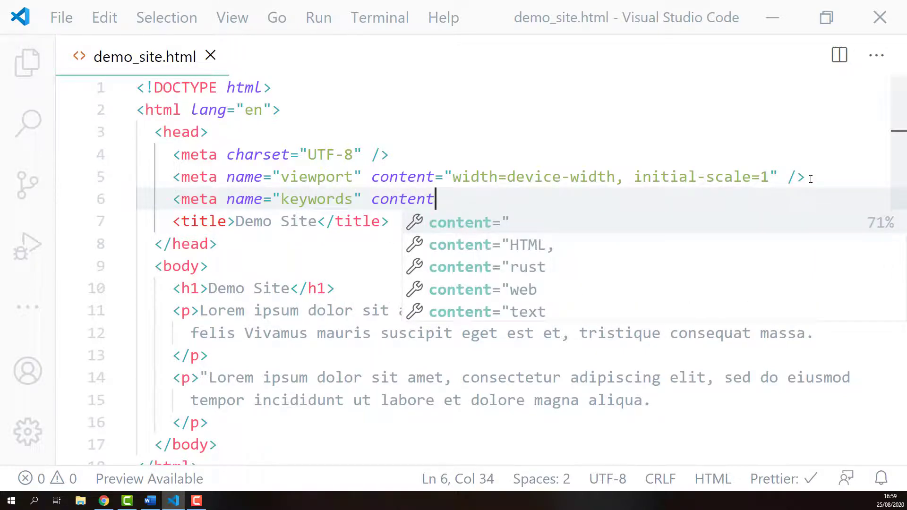
pyautogui.write('="')
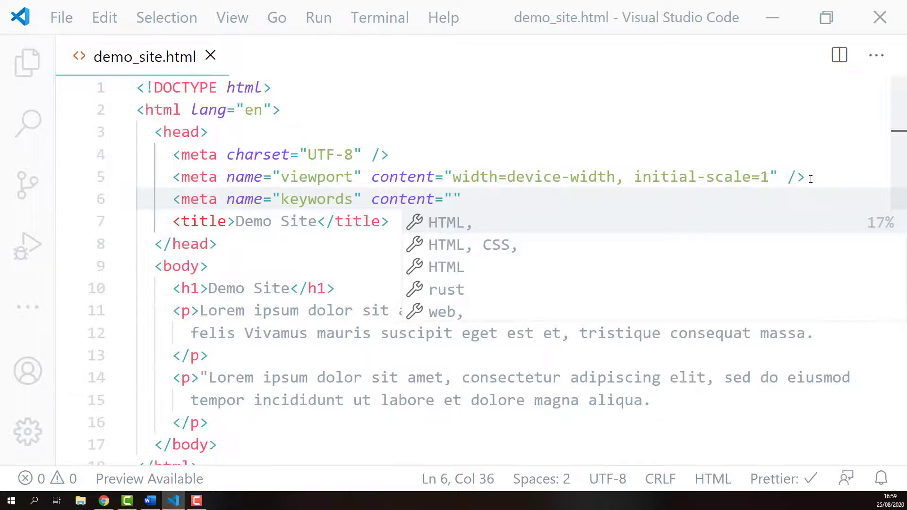
pyautogui.write('ht')
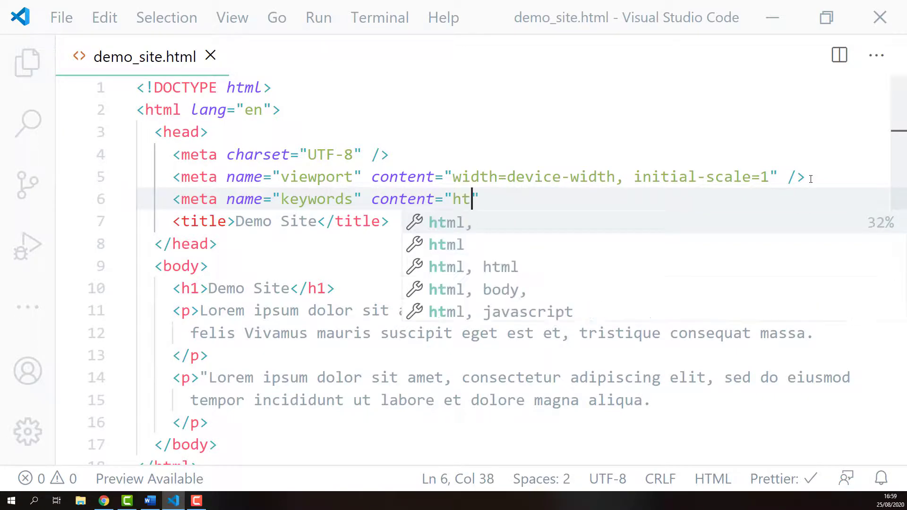
pyautogui.write('ml, c')
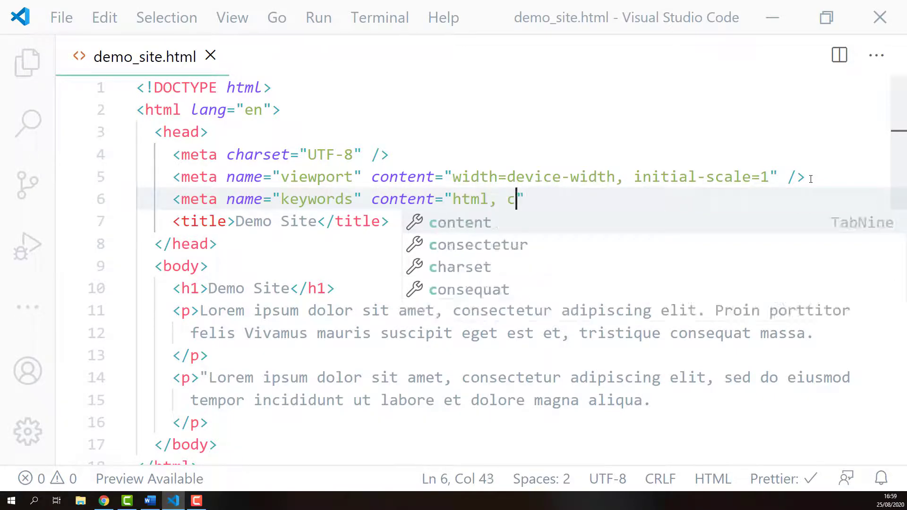
pyautogui.write('sss')
# Step: Fill the content with "html, css, javascript", fixing the css typo, and self-close the meta tag
pyautogui.press('Escape')
pyautogui.press('BackSpace')
pyautogui.write(', ')
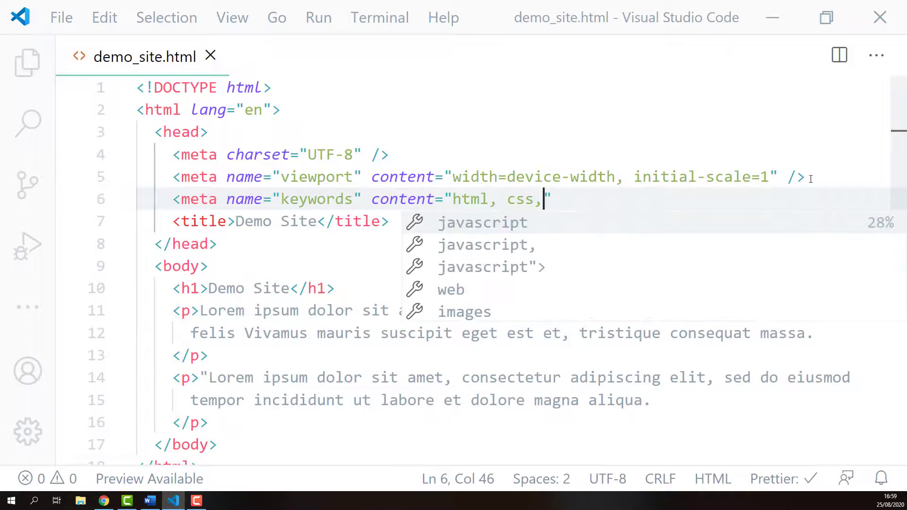
pyautogui.write('jav')
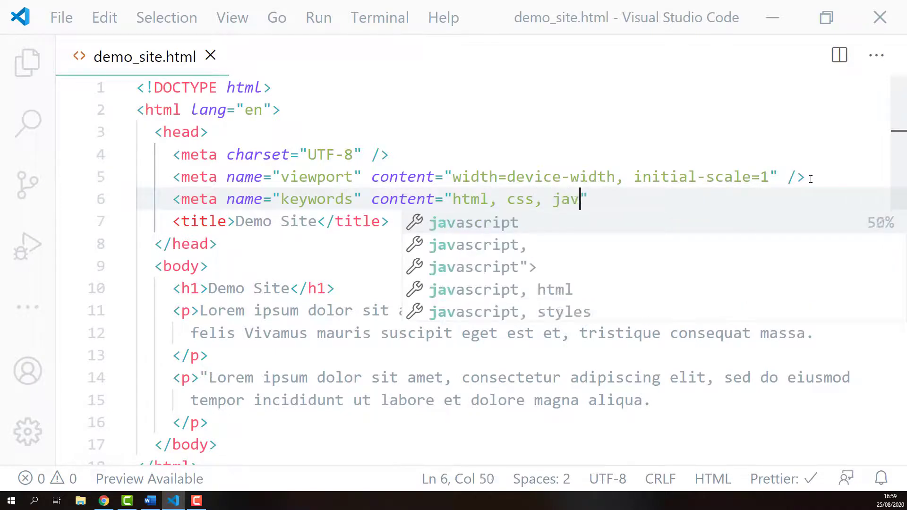
pyautogui.write('ascript')
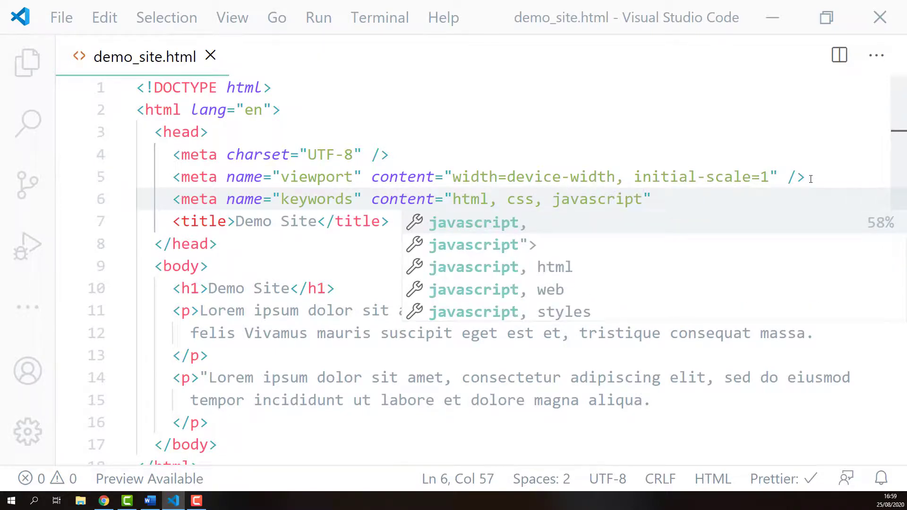
pyautogui.write('"')
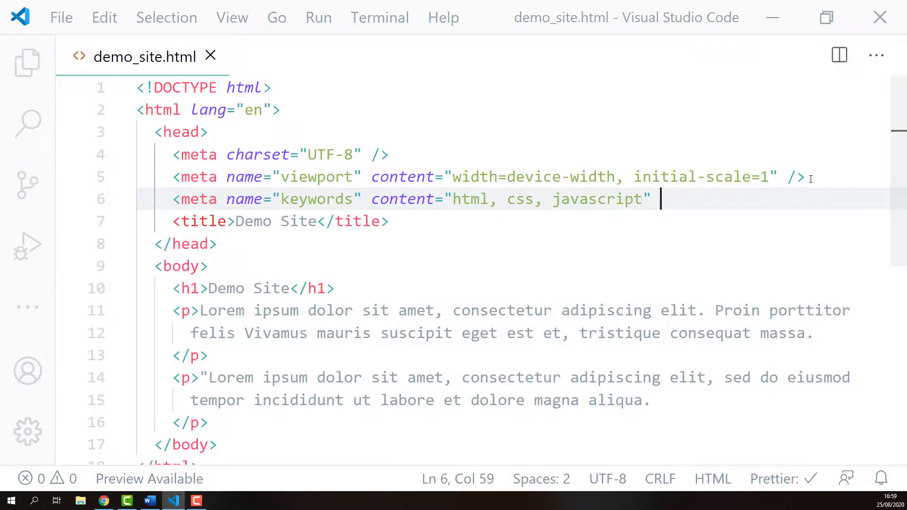
pyautogui.write(' />')
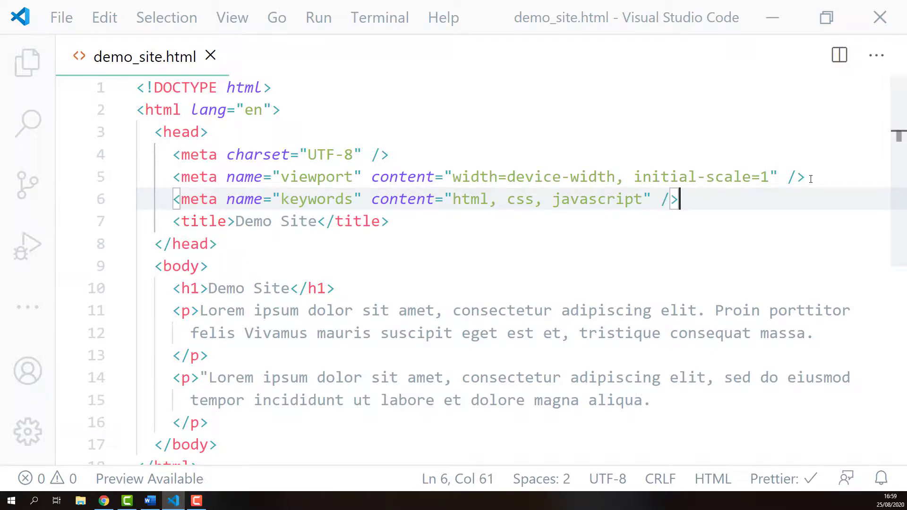